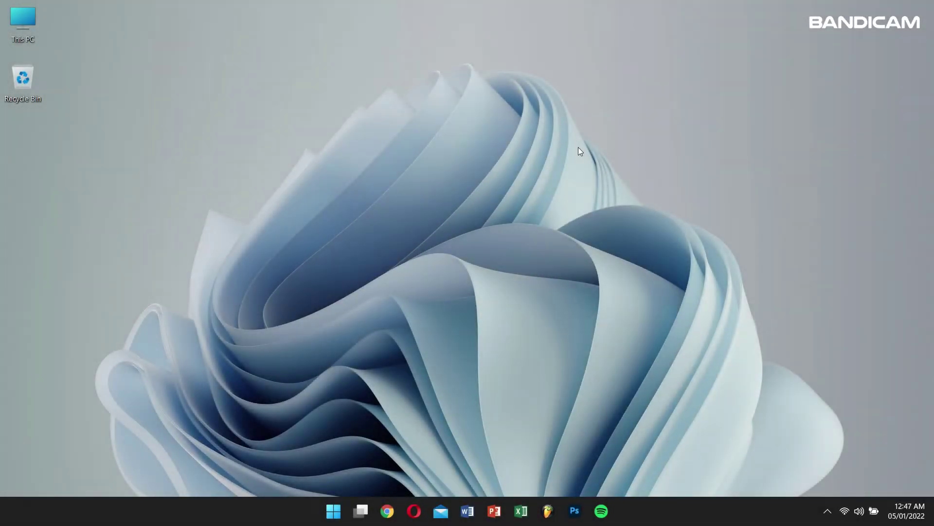
Launch Bandicam from Start search and switch to HDMI Device Recording mode with the webcam preview
key(super)
text(bandicam)
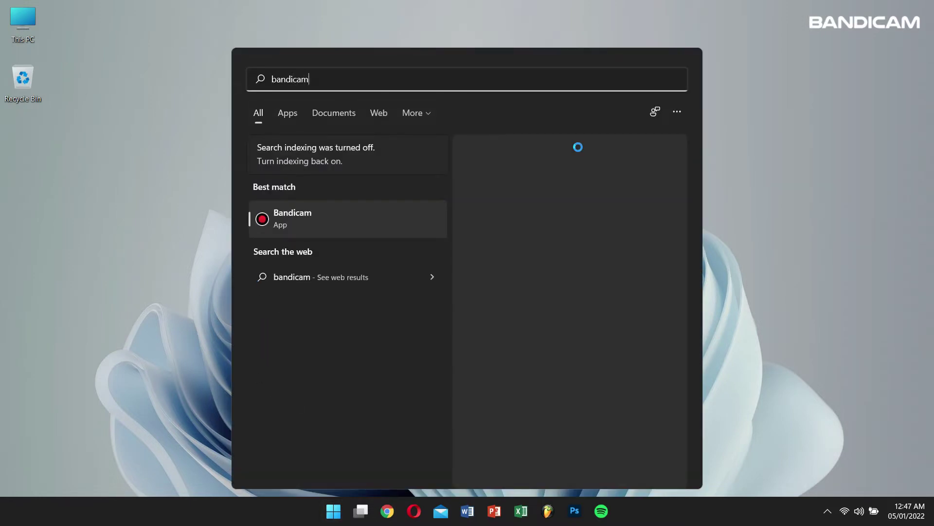
key(Return)
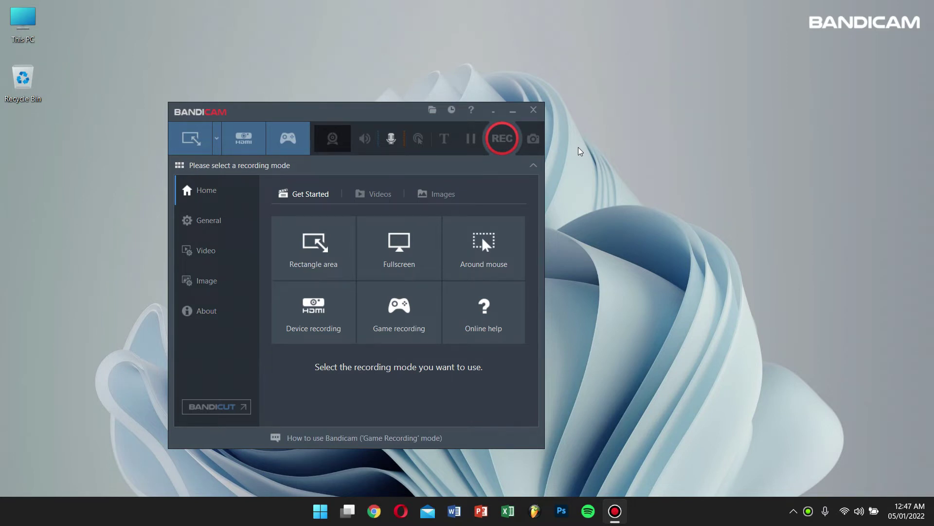
click(244, 141)
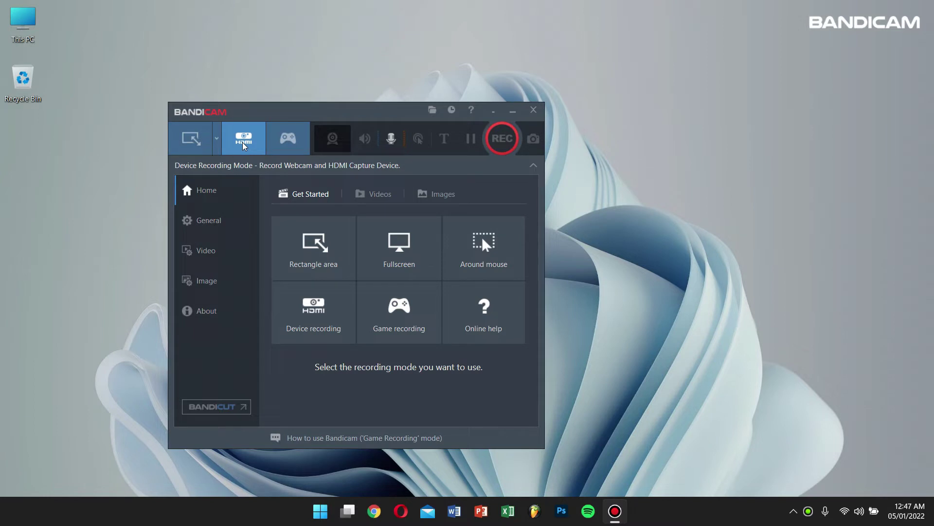
click(243, 143)
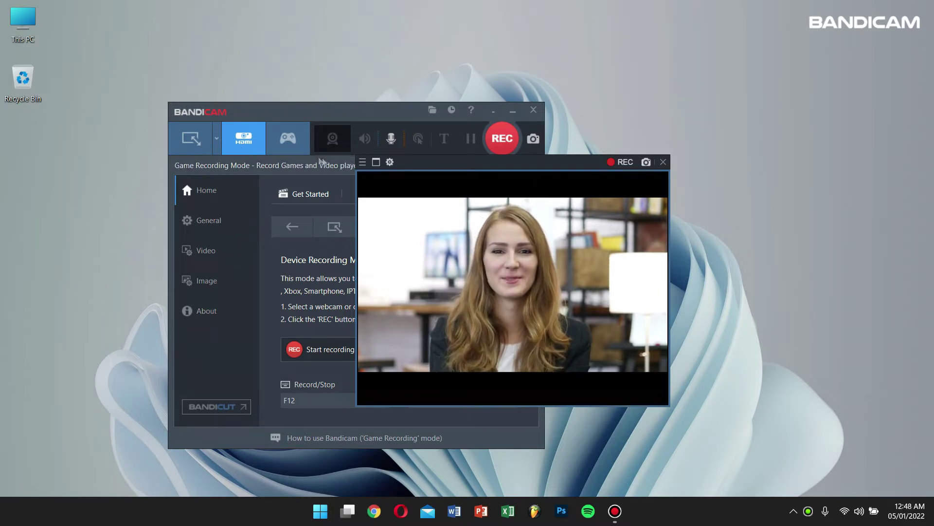
Select the USB2.0 VGA UVC WebCam at 640 x 480, 30.00 fps, YUY2 and confirm it
click(389, 163)
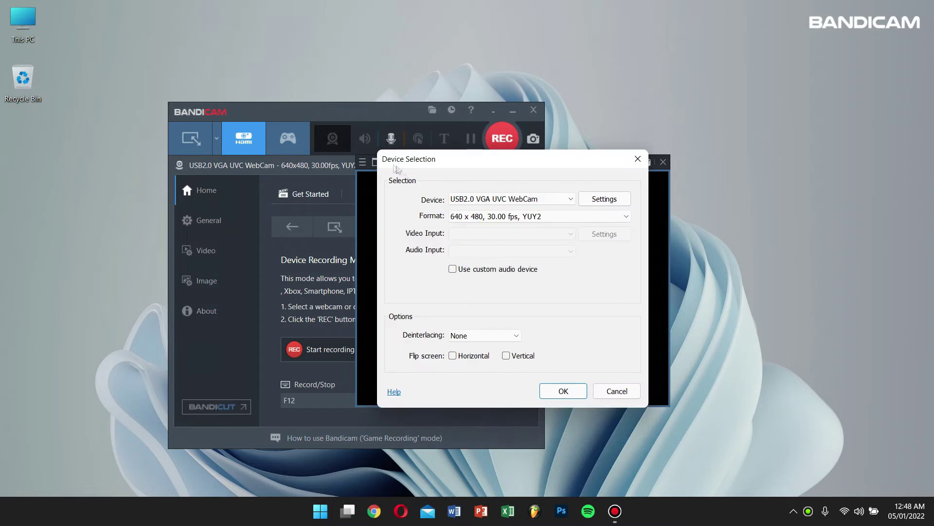
click(503, 217)
click(511, 231)
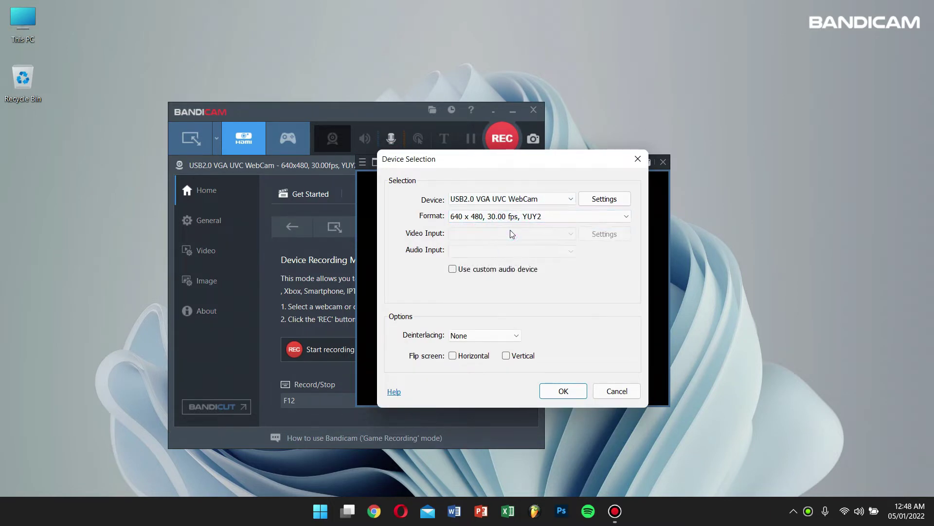
click(563, 389)
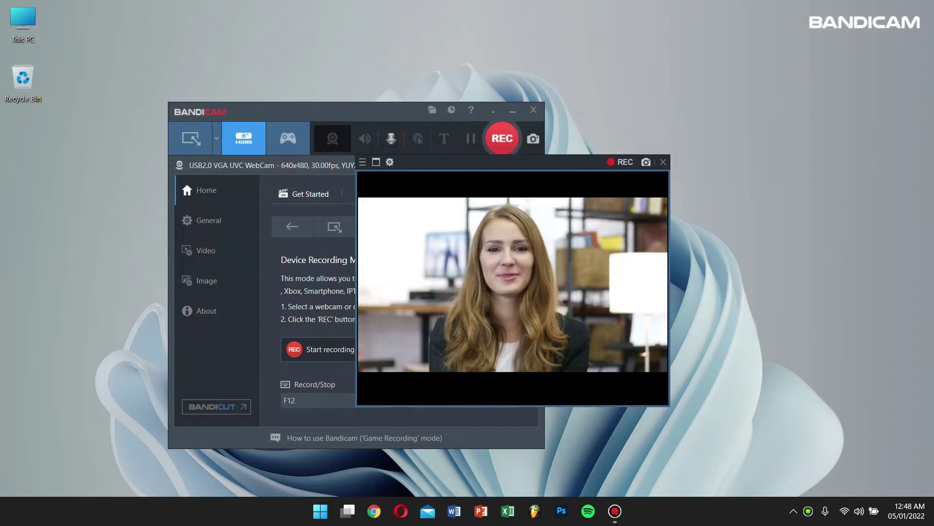
click(267, 249)
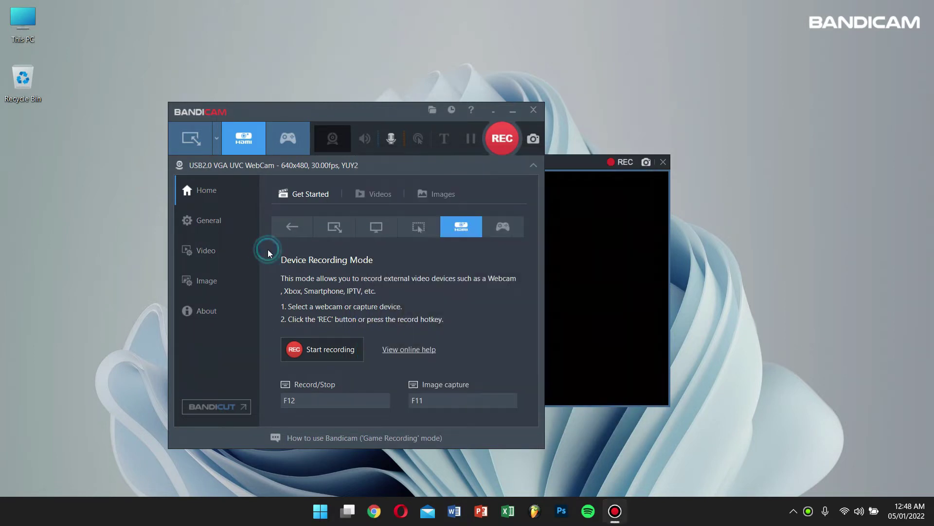
In Video sound settings, leave speakers disabled and keep the USB PnP Audio Device microphone
click(226, 250)
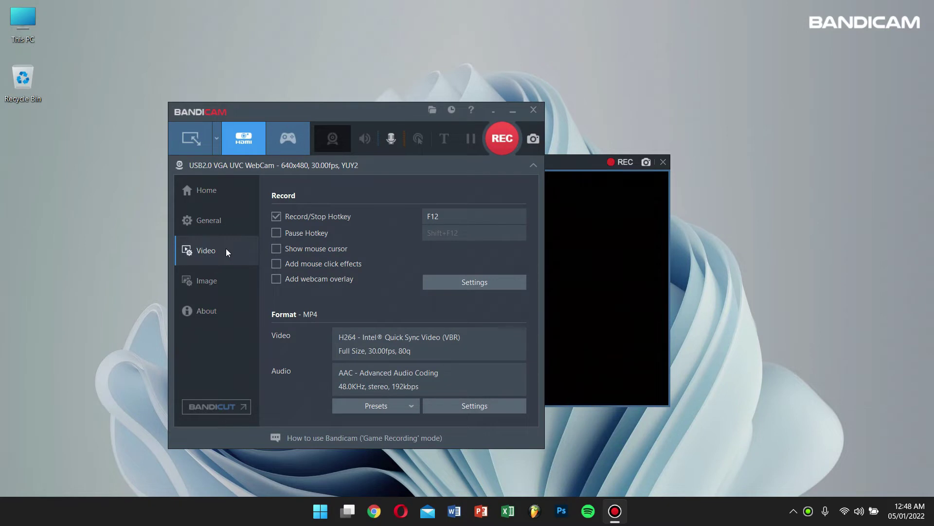
click(453, 286)
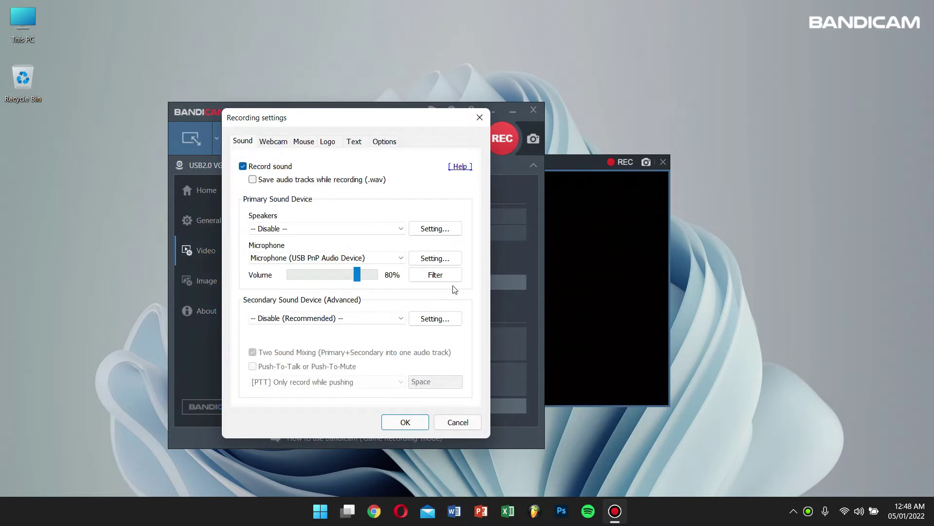
click(373, 228)
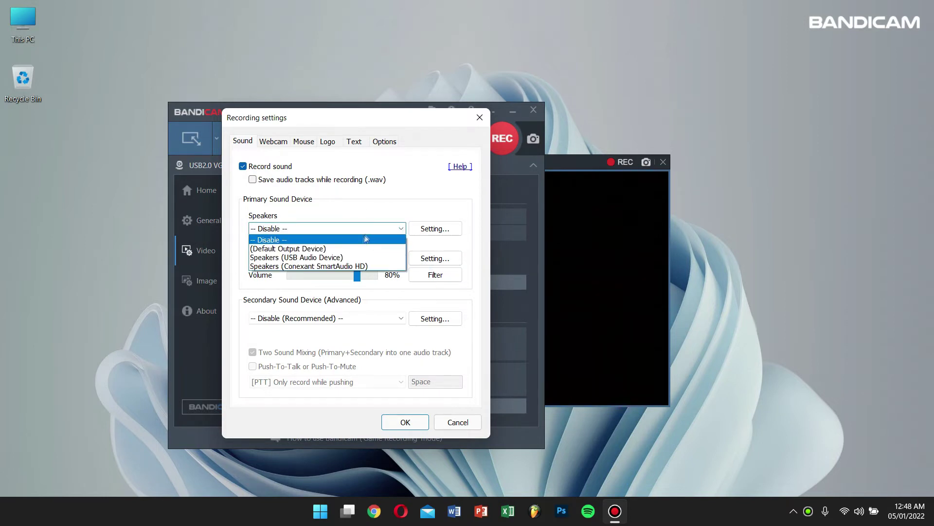
click(350, 239)
click(350, 257)
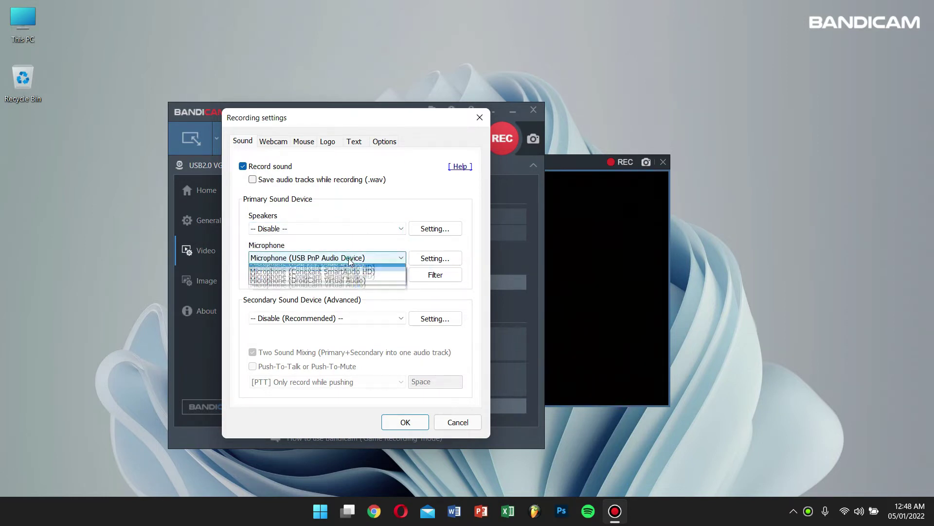
click(334, 287)
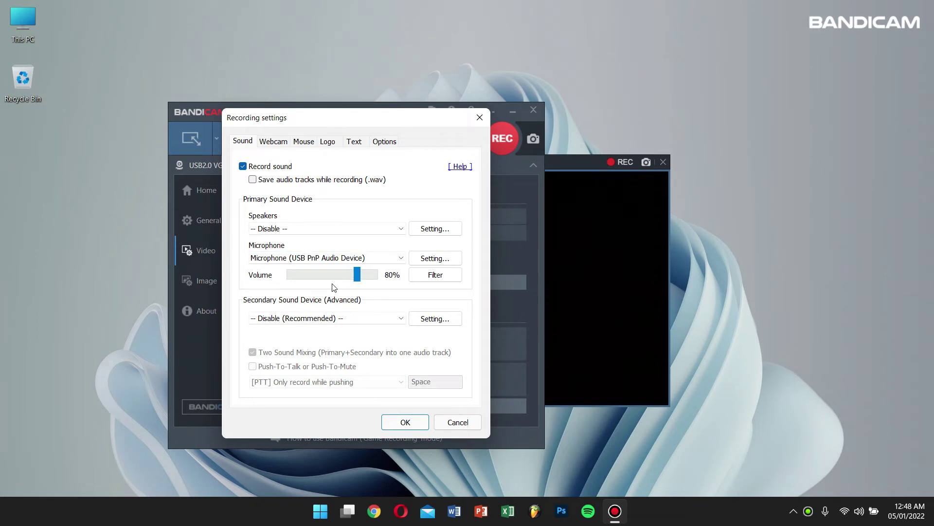
click(405, 422)
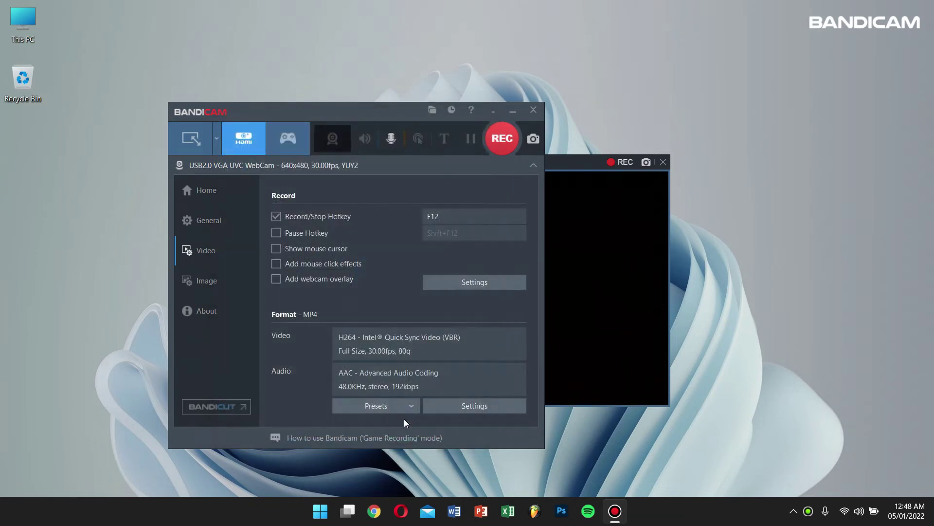
click(565, 213)
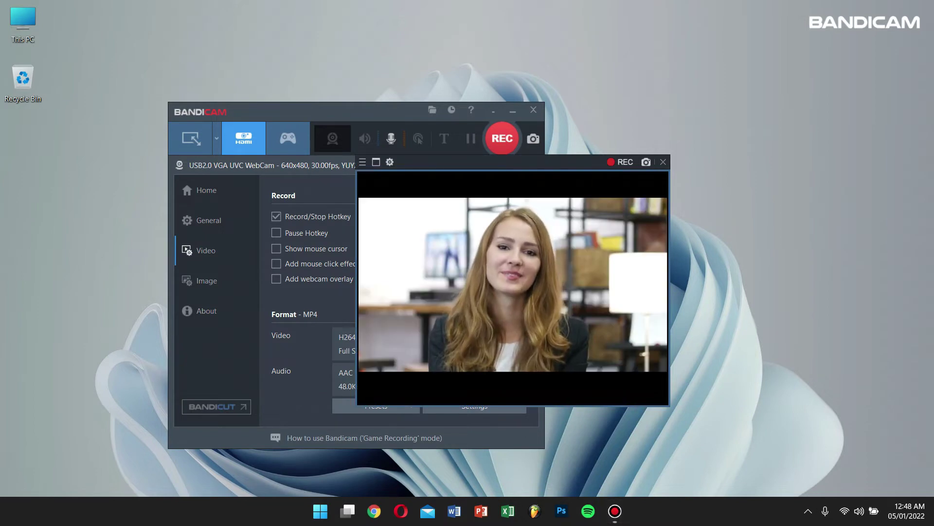
Close the webcam preview, exit Bandicam, and refresh the desktop
click(663, 161)
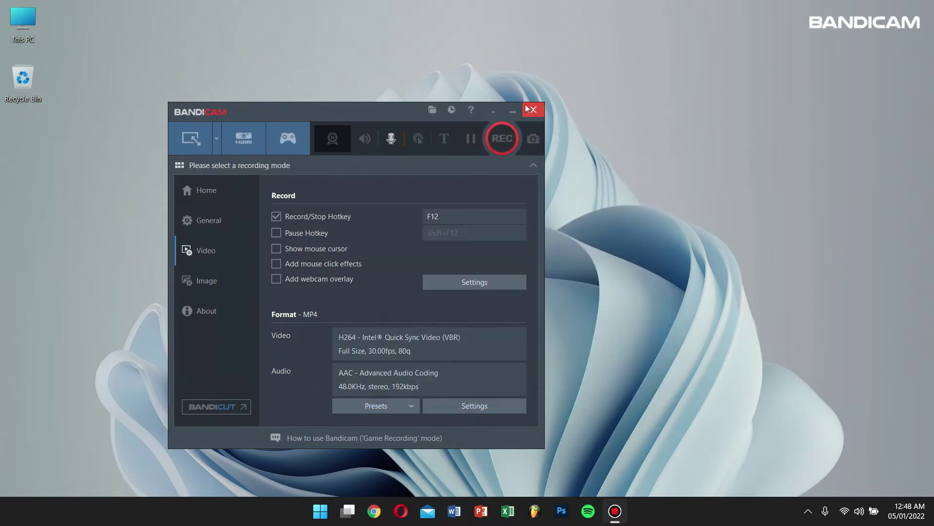
click(533, 110)
right_click(409, 132)
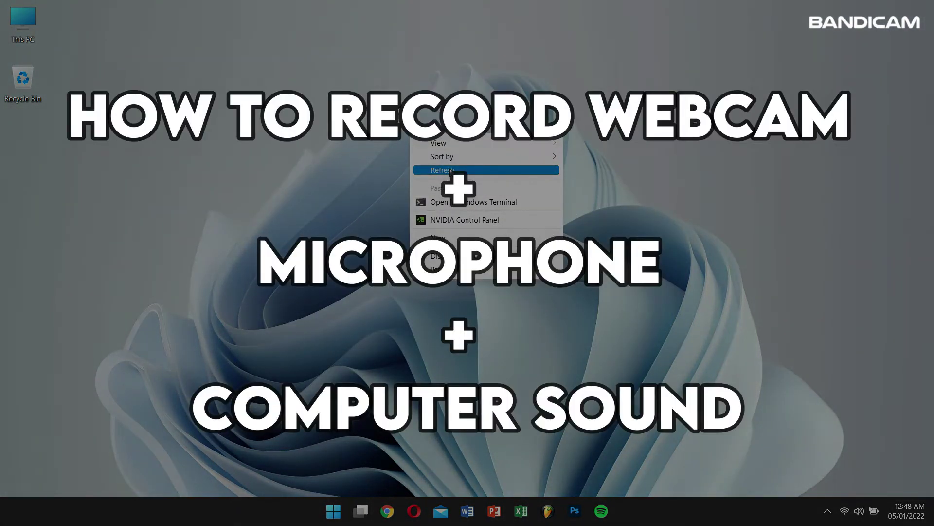
click(450, 171)
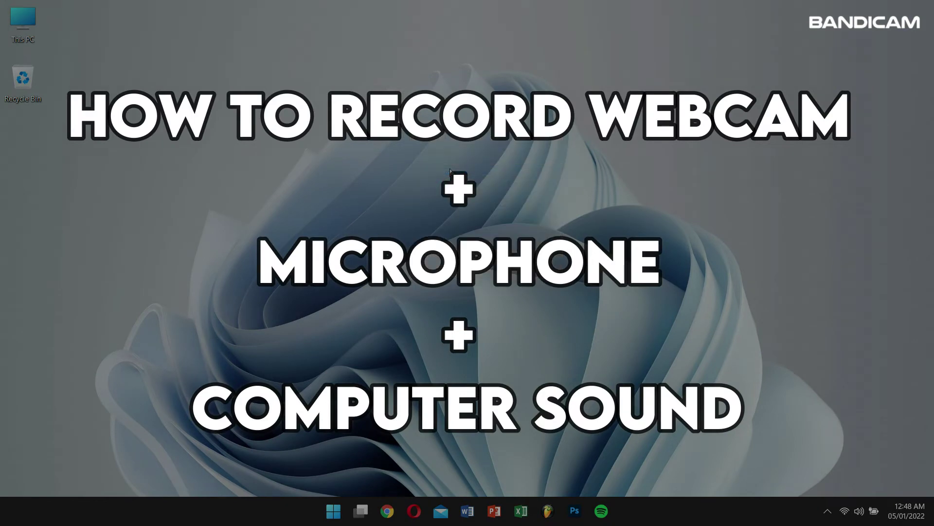
Relaunch Bandicam via 'ban' search and switch to device recording, nudging the preview down-left
key(super)
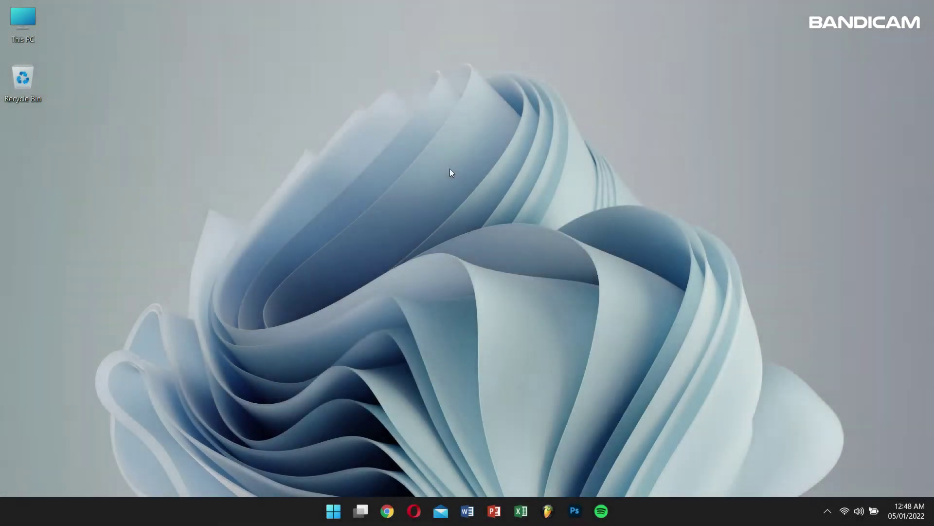
text(ban)
key(Return)
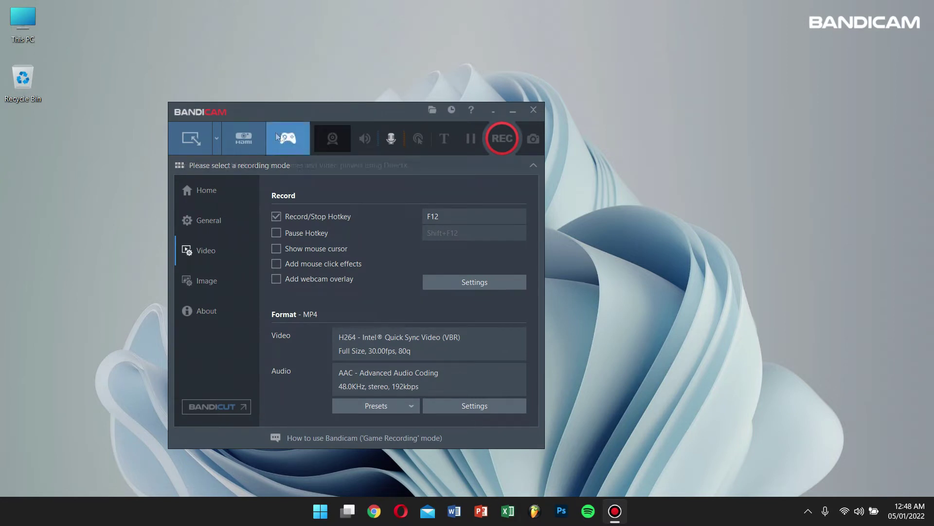
click(248, 136)
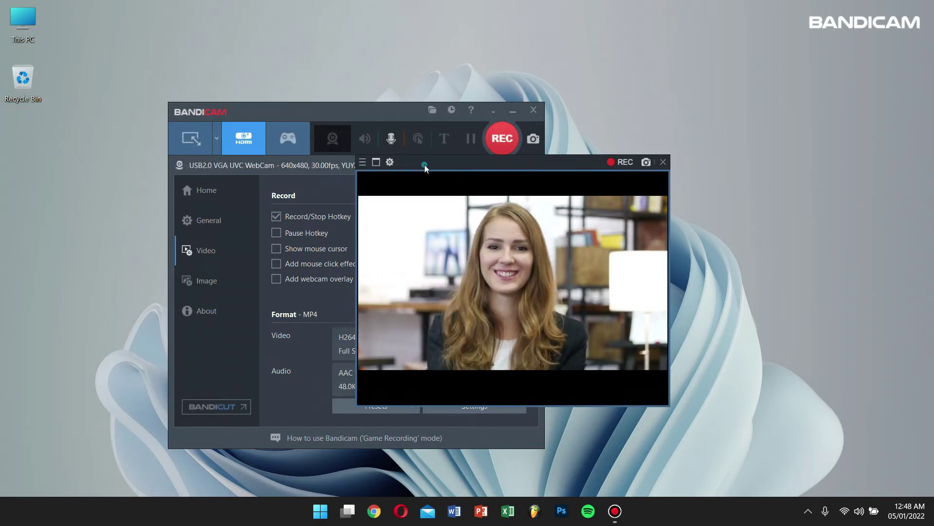
drag(424, 164, 403, 177)
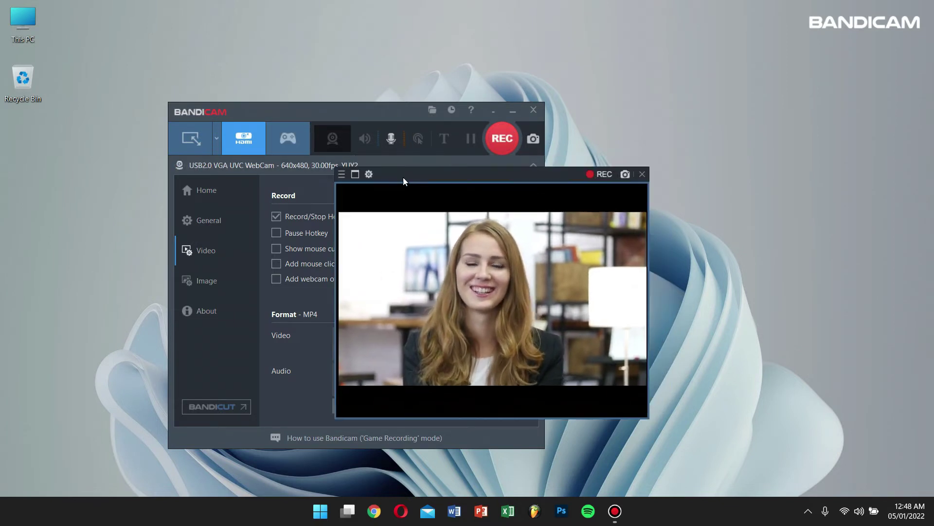
Keep USB2.0 VGA UVC WebCam as the capture device and confirm
click(369, 174)
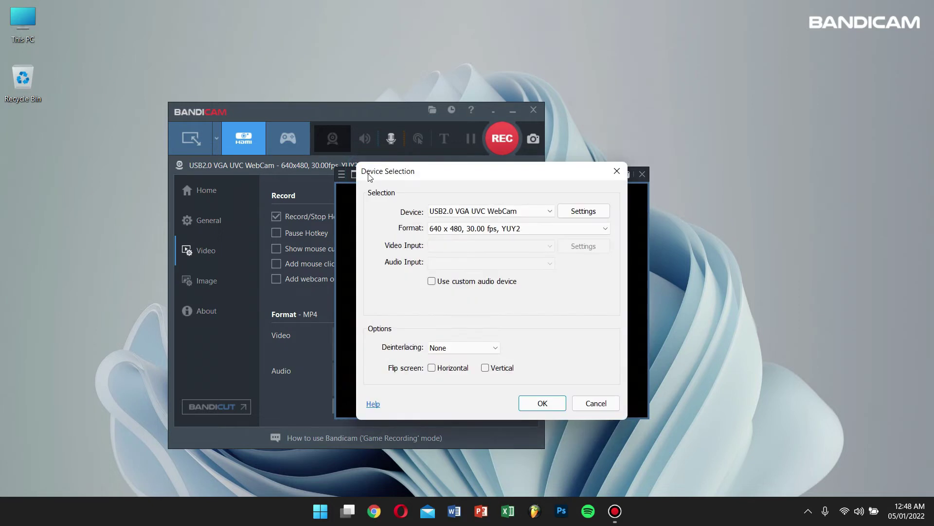
click(464, 213)
click(472, 222)
click(541, 403)
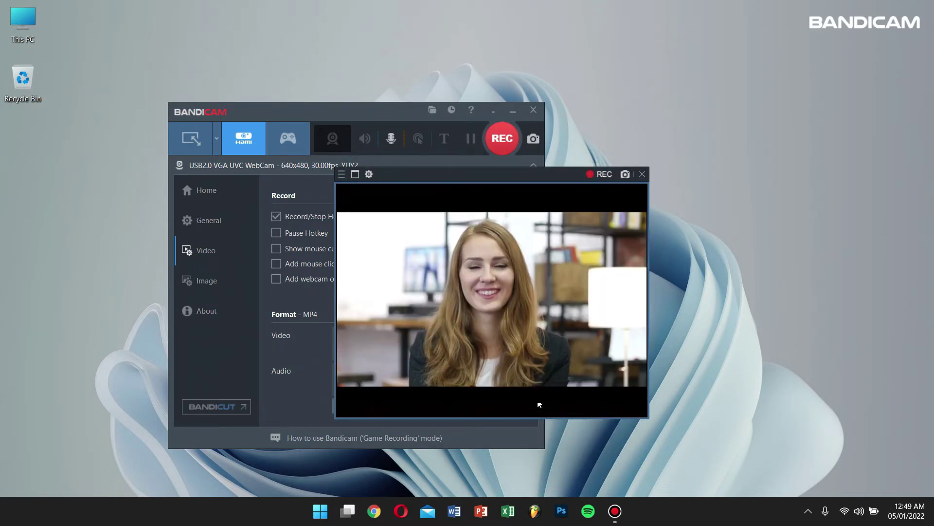
Set speakers to (Default Output Device), keep the USB PnP microphone, and move the preview upper right
click(206, 347)
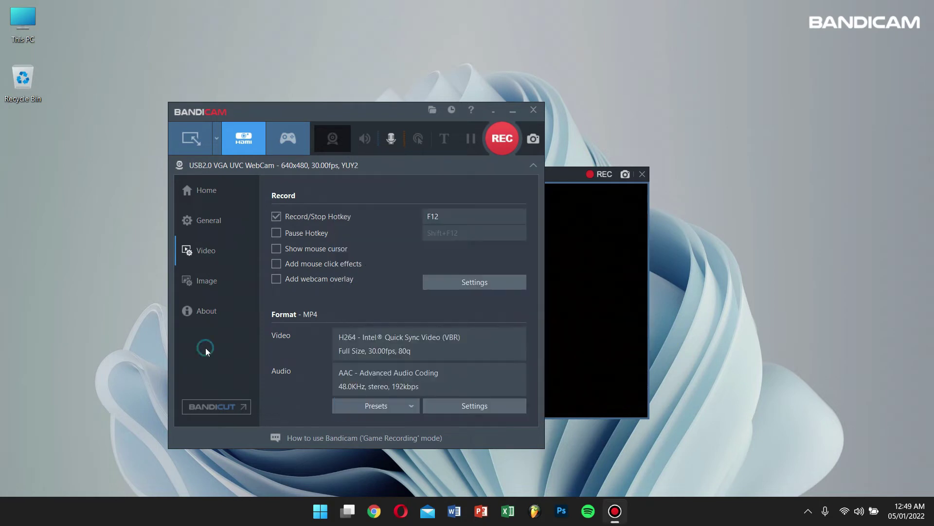
click(221, 247)
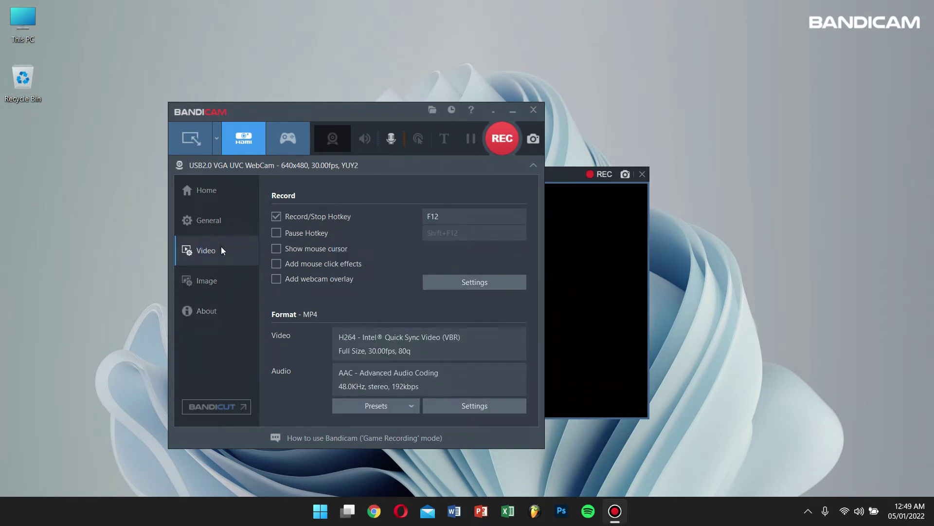
click(468, 282)
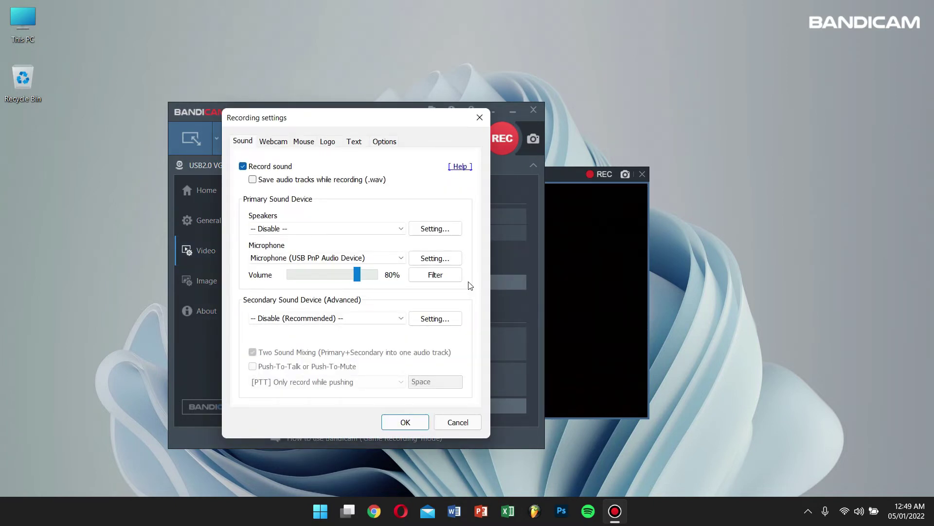
click(330, 227)
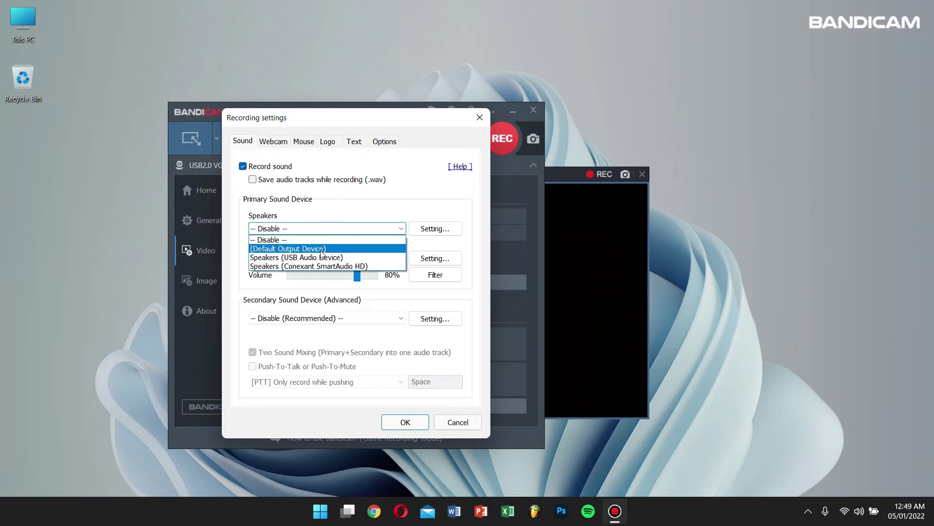
click(320, 248)
click(383, 257)
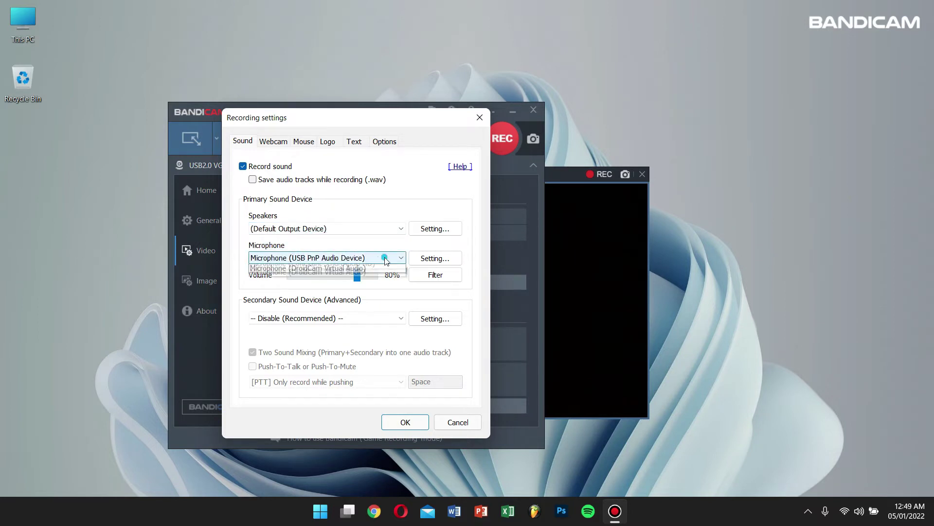
click(382, 287)
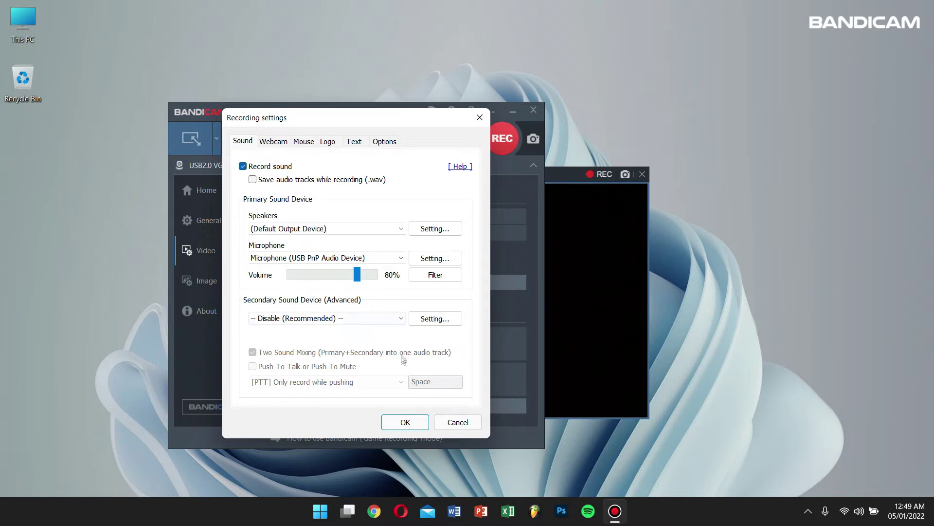
click(417, 424)
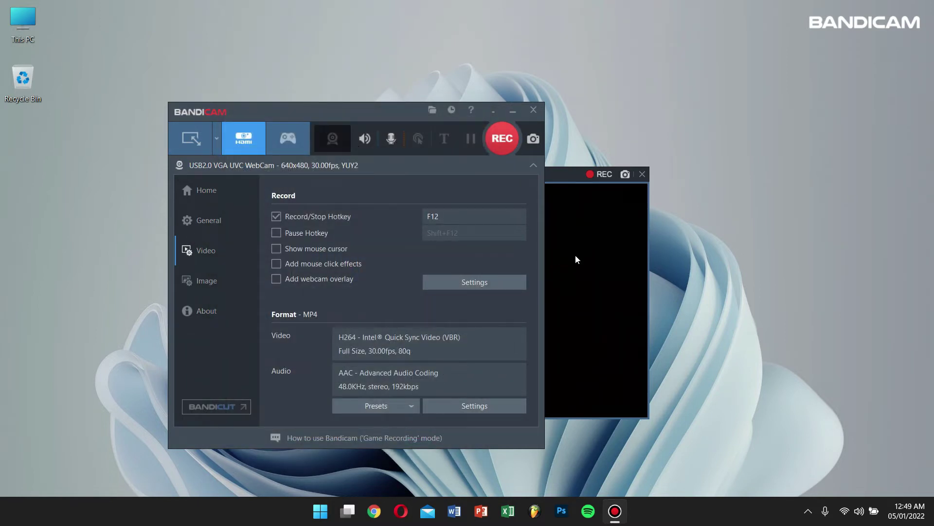
click(575, 258)
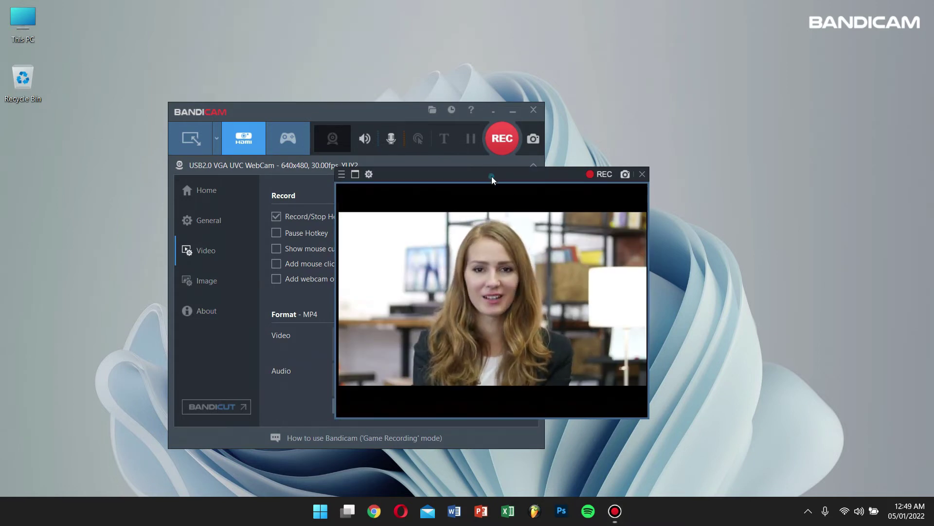
drag(491, 177, 715, 132)
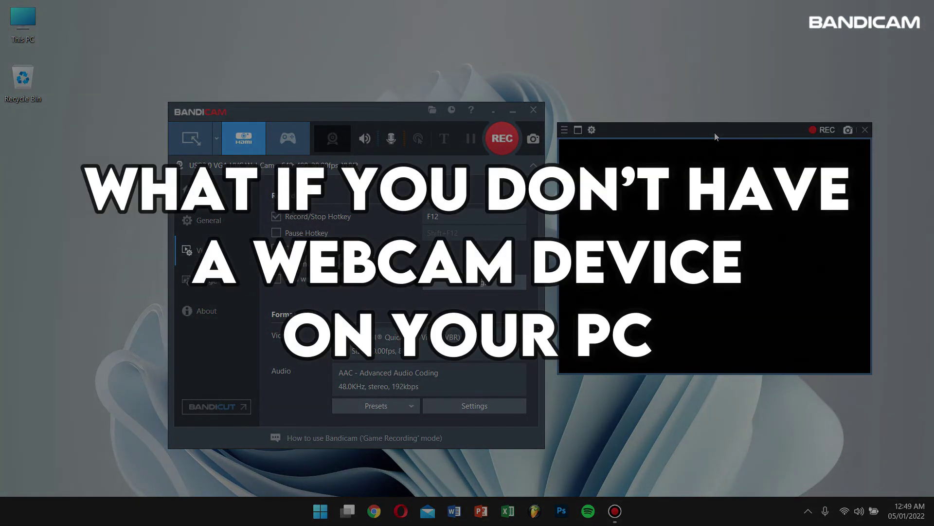
Drag the Bandicam main window left, beside the webcam preview
drag(384, 113, 330, 109)
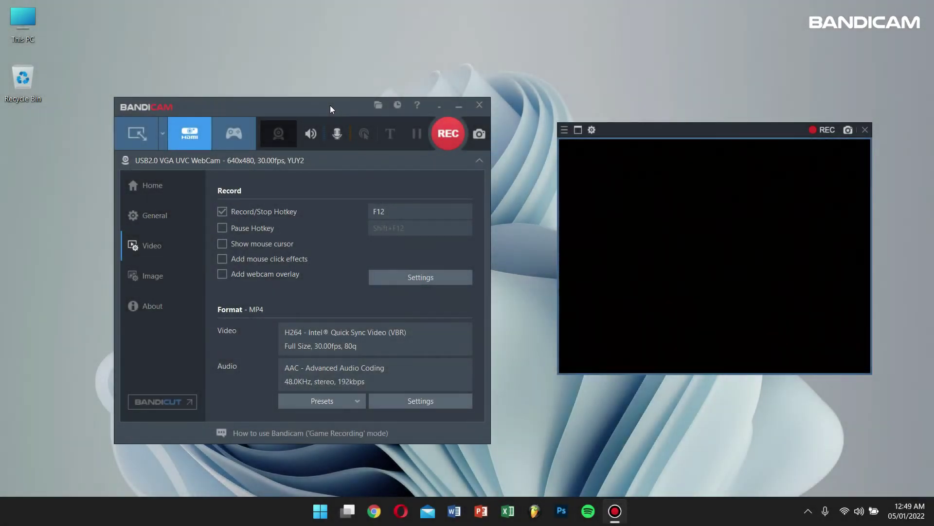